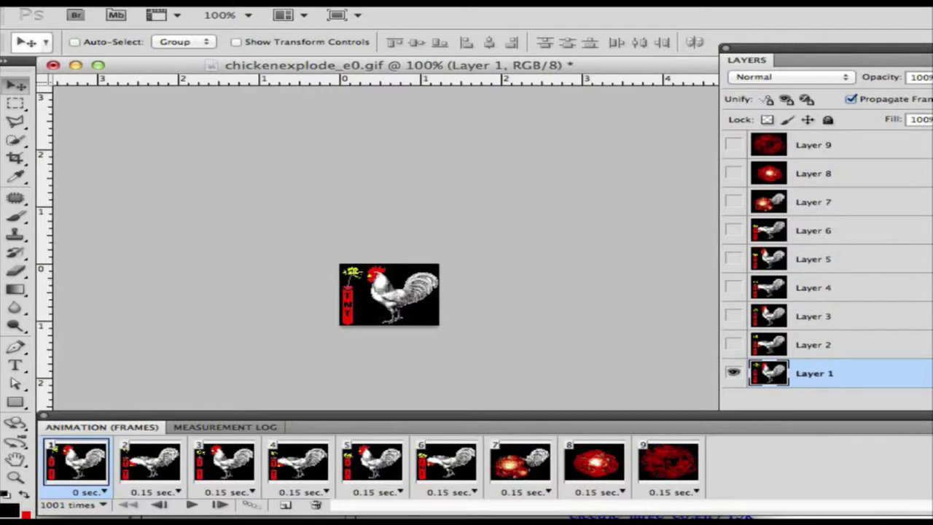
pyautogui.click(718, 2)
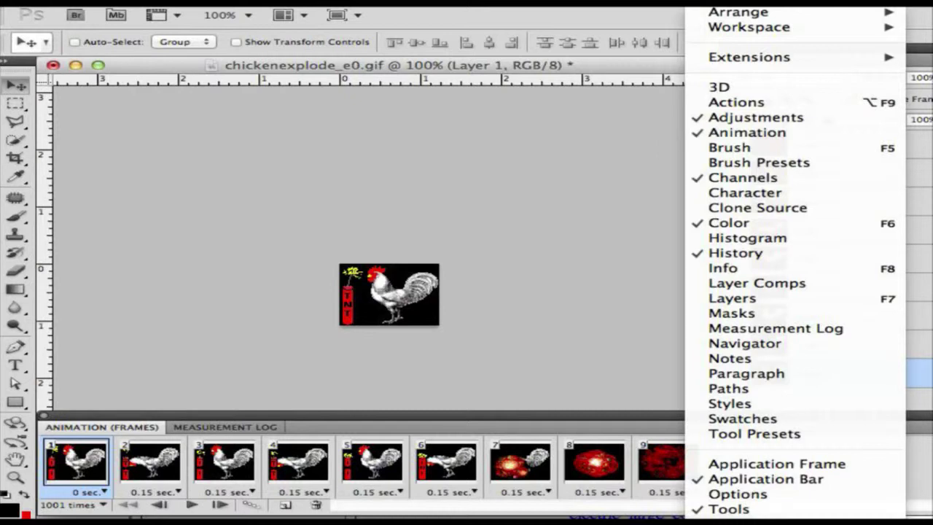
pyautogui.press('Escape')
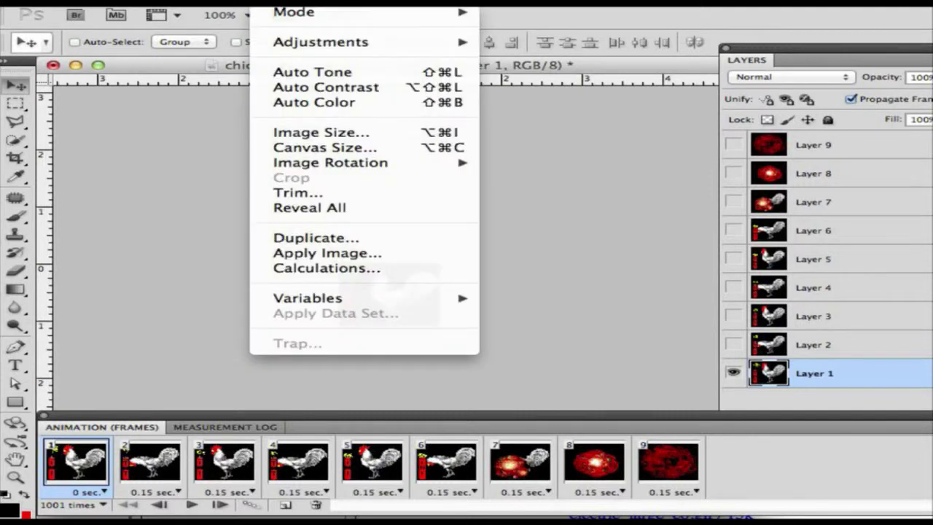
# Step: Resize the image to 600 pixels wide with constrained proportions and Nearest Neighbor (preserve hard edges) resampling
pyautogui.click(320, 133)
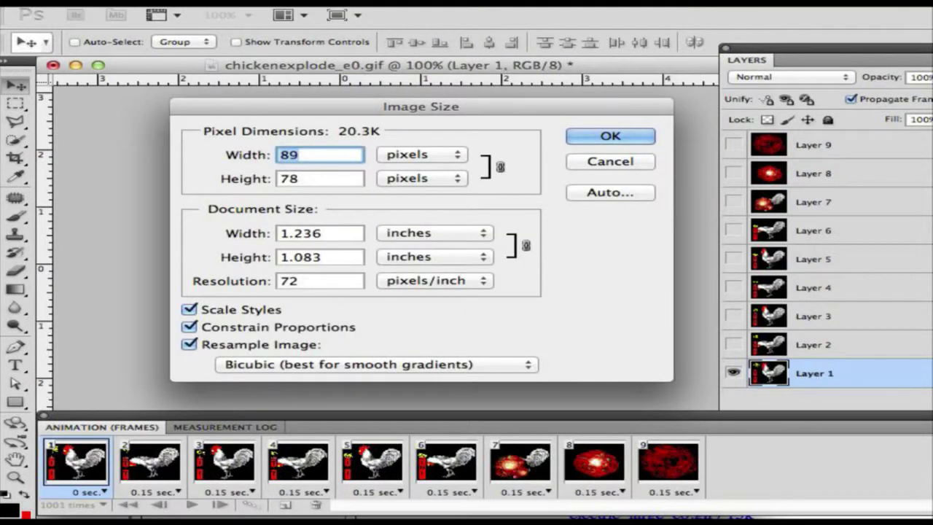
pyautogui.write('600')
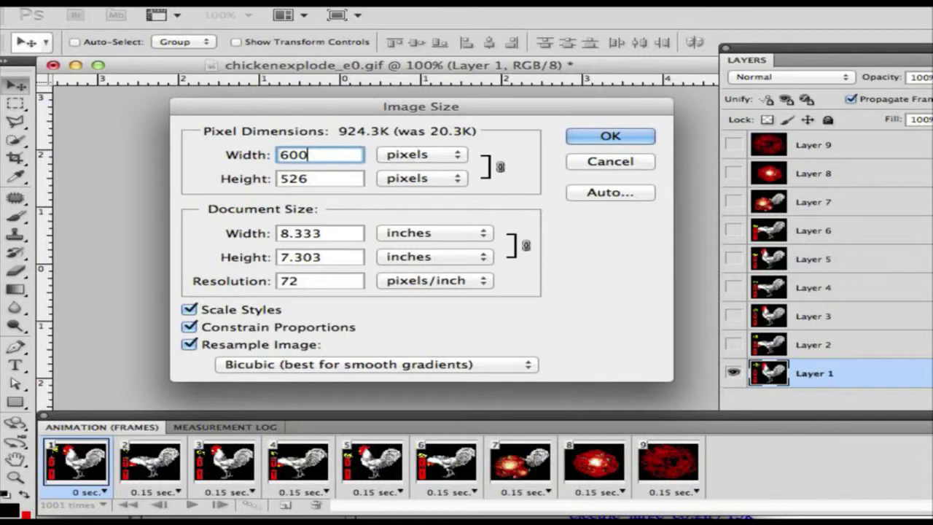
pyautogui.click(376, 364)
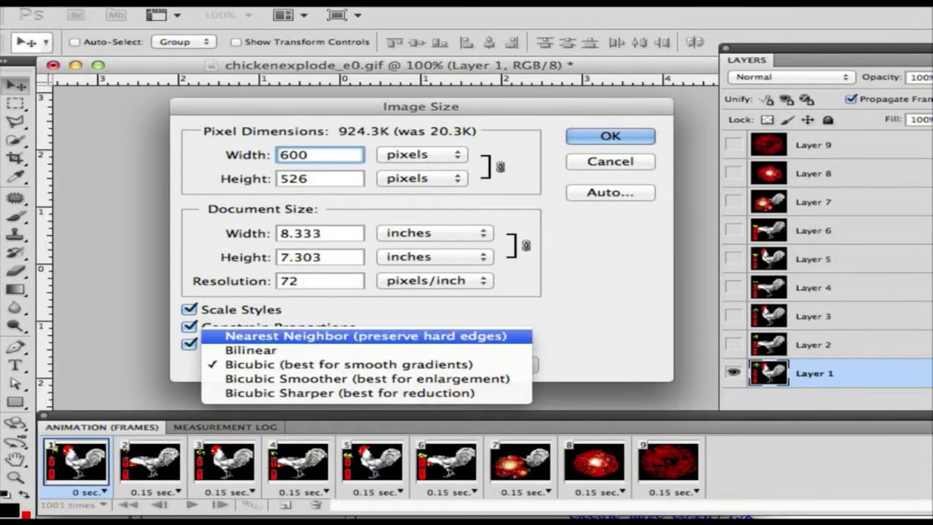
pyautogui.click(366, 336)
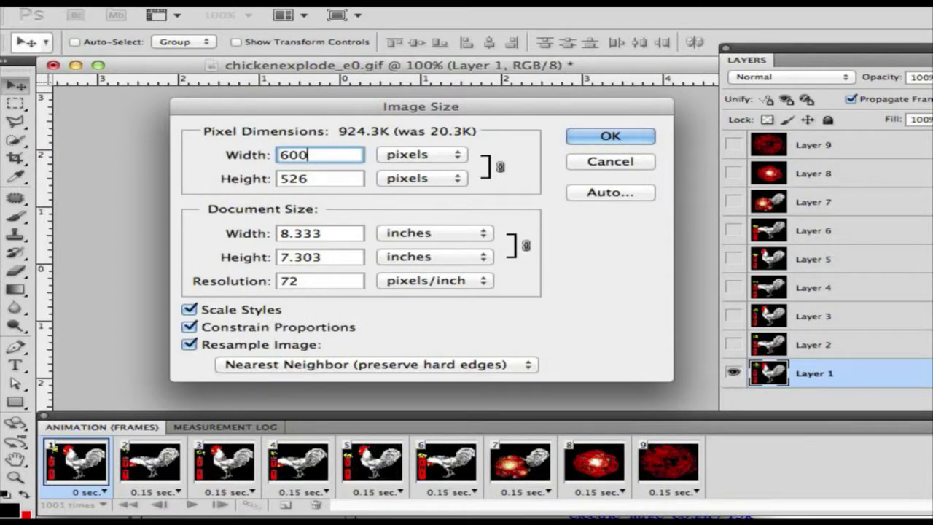
pyautogui.press('Return')
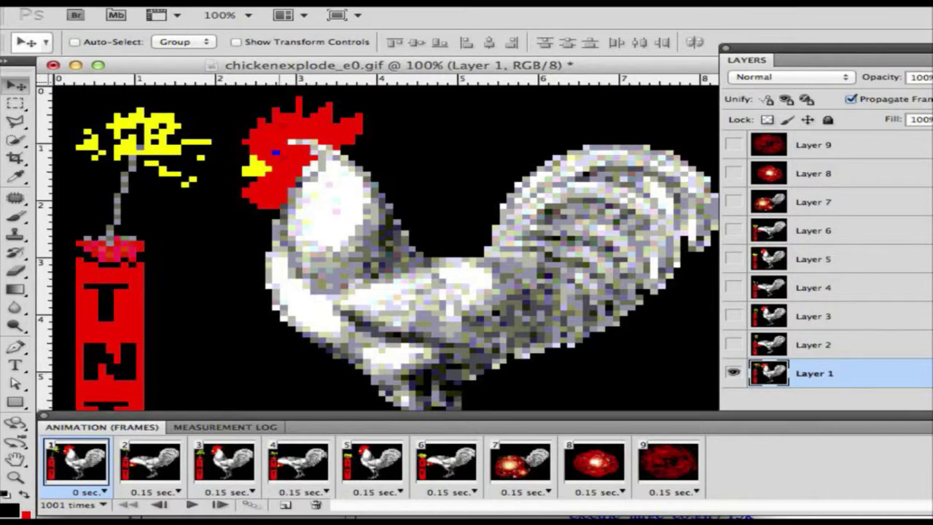
# Step: Select a rectangular area around the TNT lettering and sample the dynamite's red as the foreground color
pyautogui.moveTo(467, 416); pyautogui.dragTo(467, 510)
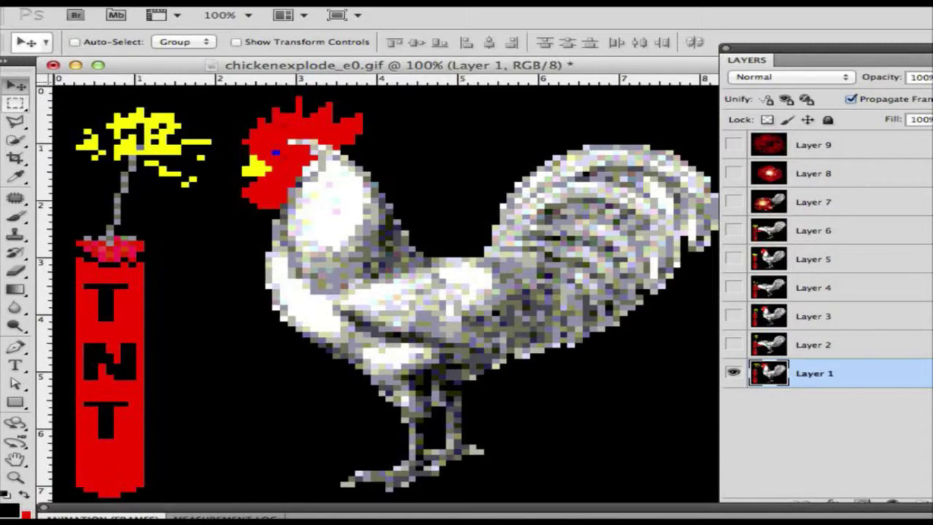
pyautogui.click(16, 104)
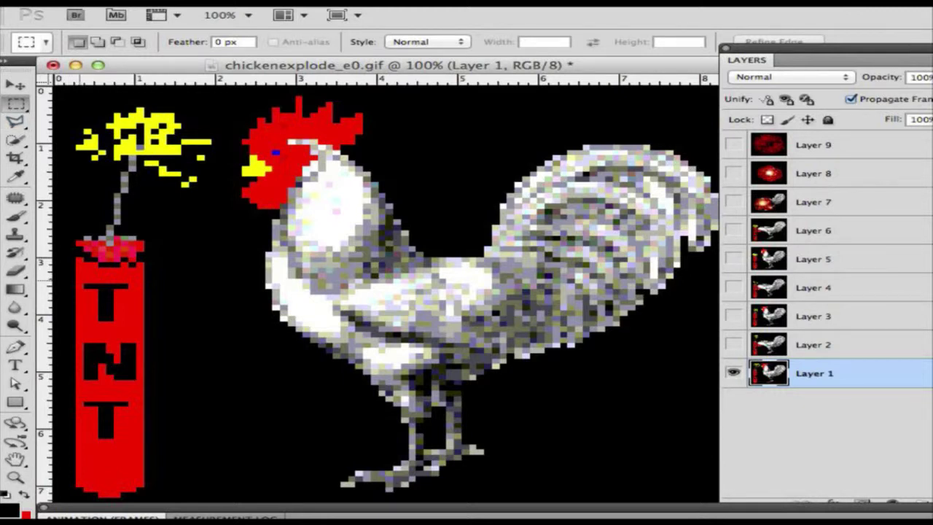
pyautogui.moveTo(81, 281); pyautogui.dragTo(139, 467)
pyautogui.press('i')
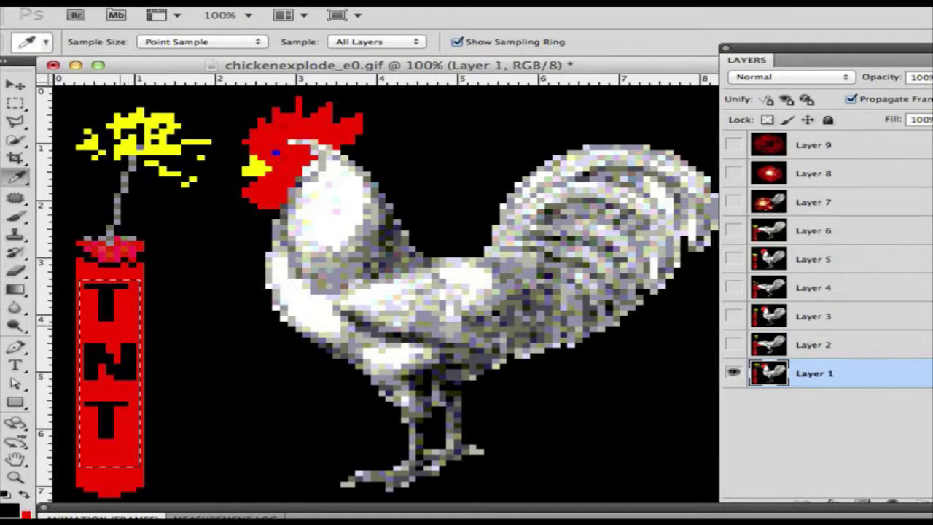
pyautogui.click(135, 321)
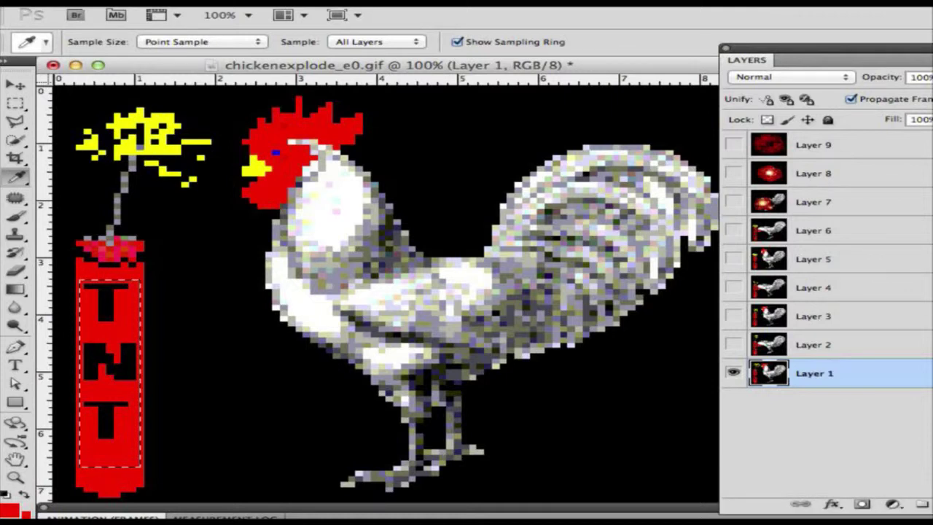
# Step: Create a new layer at the top of the layer stack and fill the selection with red to cover the TNT lettering
pyautogui.press('super+shift+n')
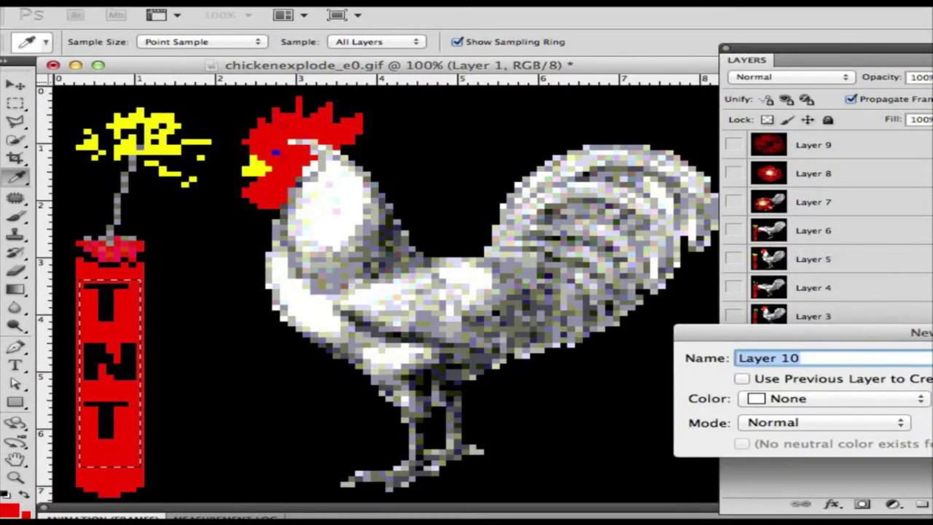
pyautogui.press('Return')
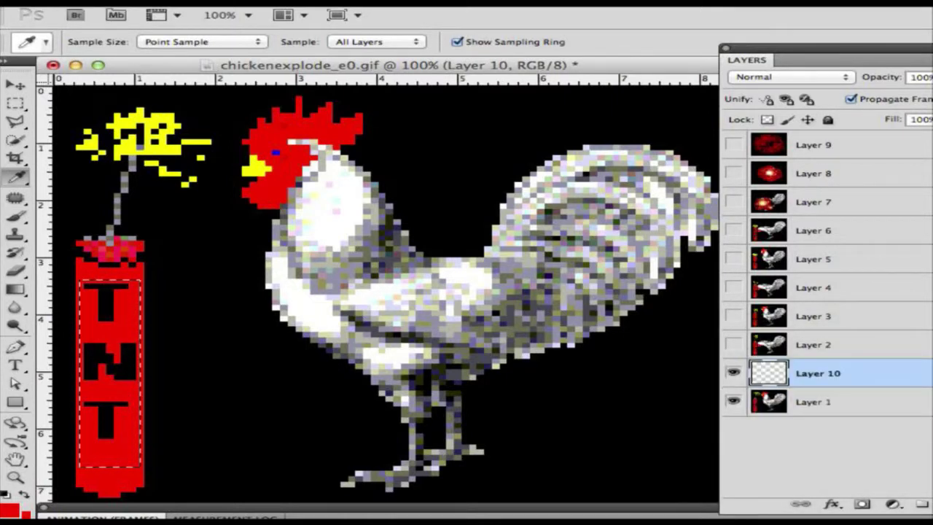
pyautogui.moveTo(816, 373); pyautogui.dragTo(802, 142)
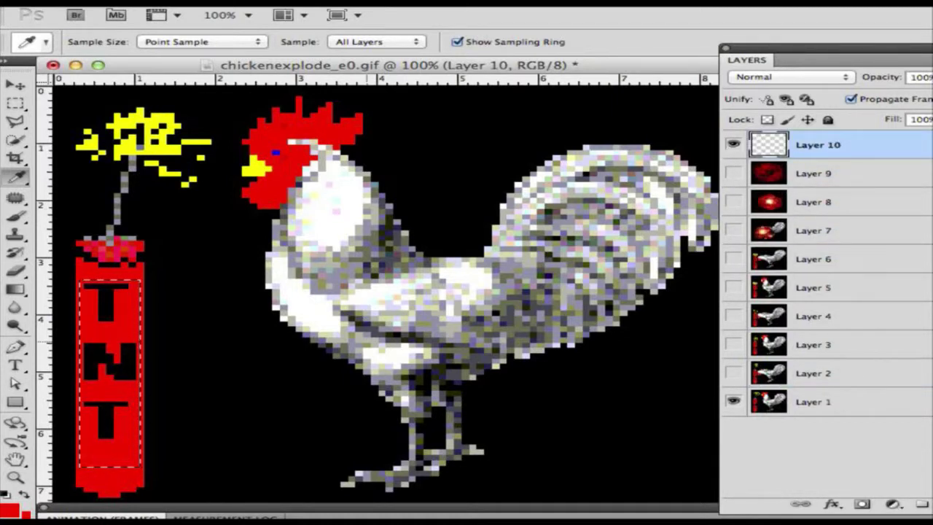
pyautogui.hotkey('alt', 'BackSpace')
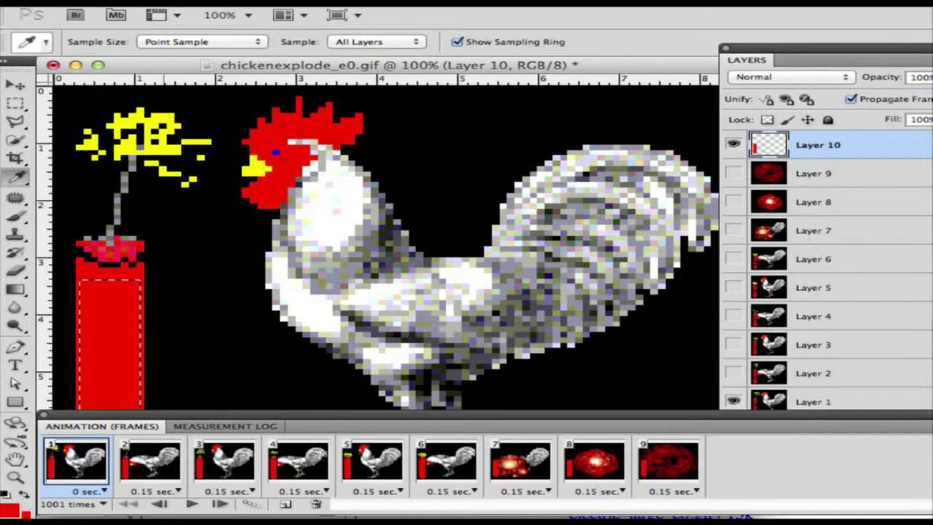
# Step: Play the animation to check the red patch, stop it and return to frame 1
pyautogui.click(191, 504)
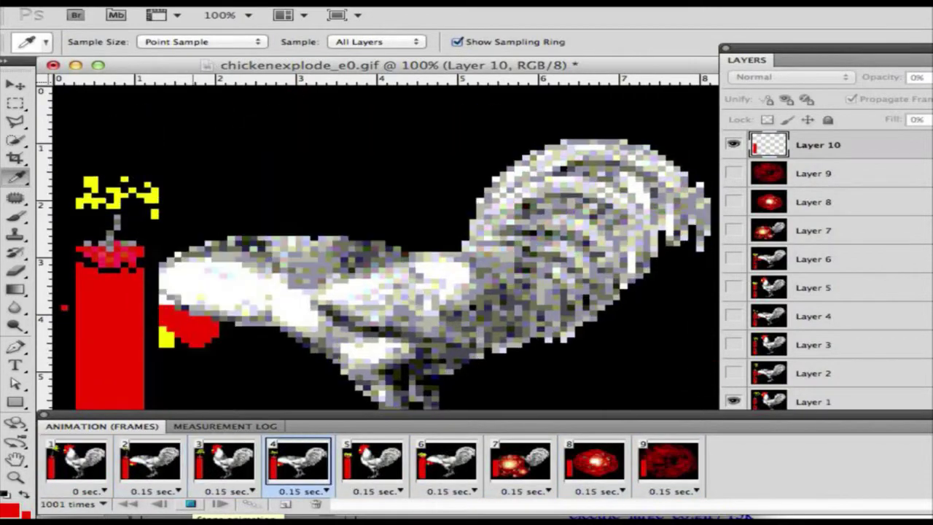
pyautogui.click(191, 503)
pyautogui.click(77, 460)
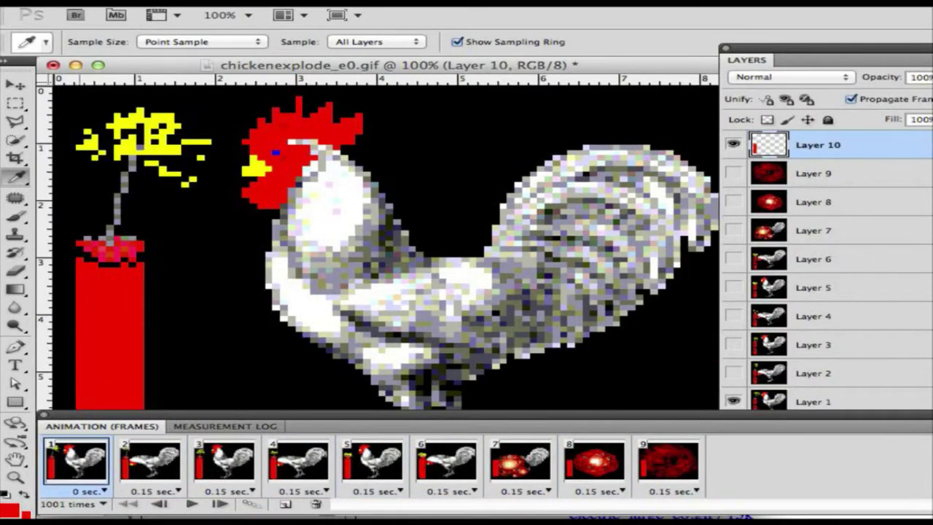
# Step: Hide the red patch layer, Layer 10, in the explosion frame 7
pyautogui.moveTo(299, 415); pyautogui.dragTo(299, 495)
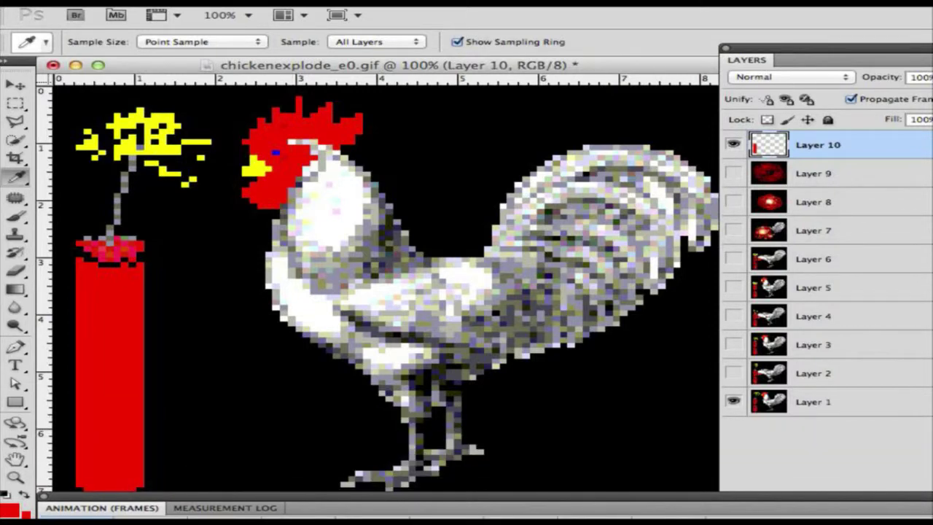
pyautogui.press('space')
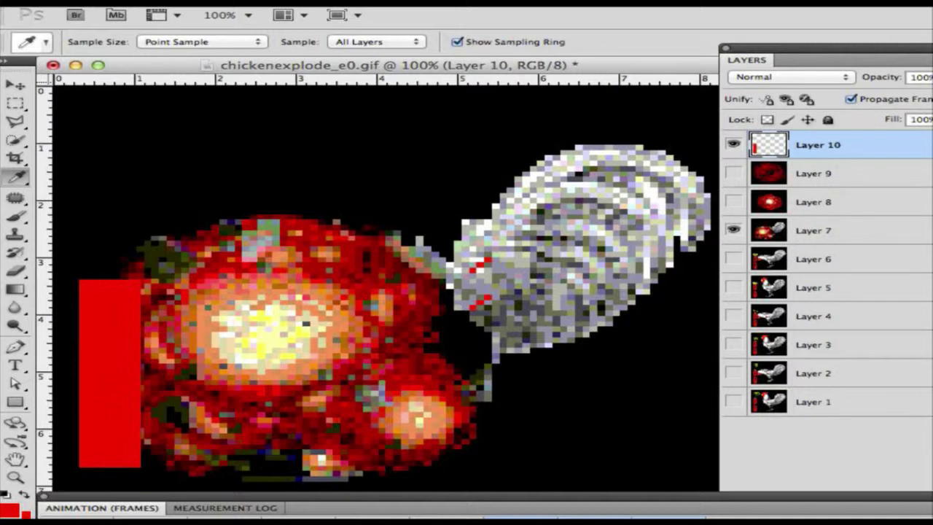
pyautogui.click(734, 144)
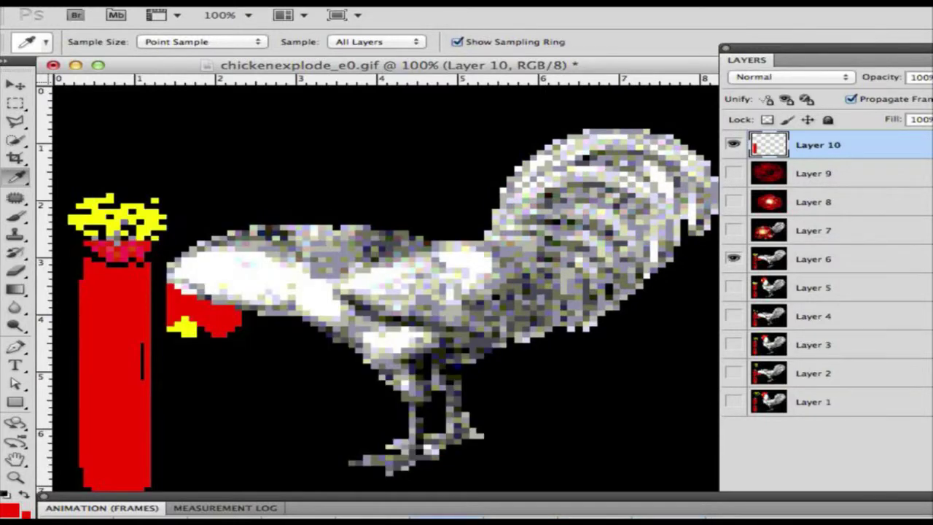
# Step: In frame 6, nudge the red patch on Layer 10 to the right to line up with the dynamite stick
pyautogui.press('v')
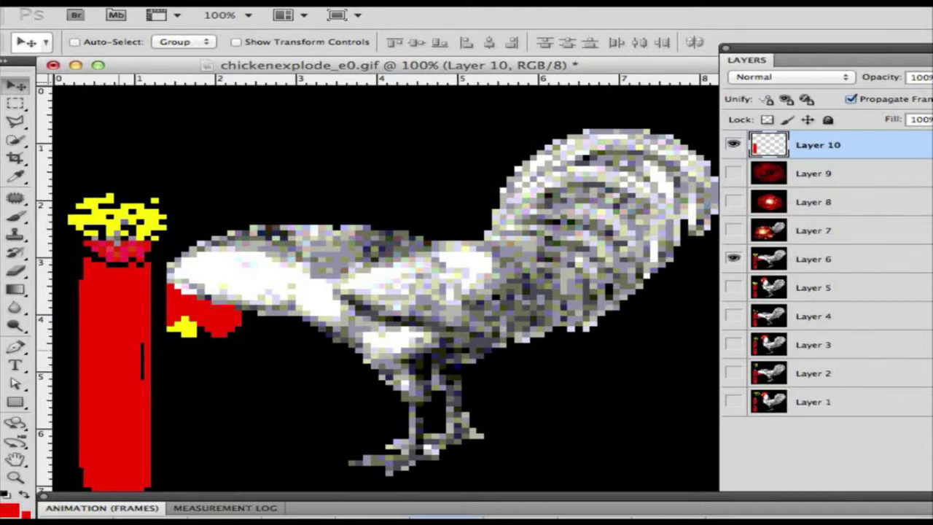
pyautogui.press('Right')
pyautogui.press('Right')
pyautogui.press('Right')
pyautogui.press('Right')
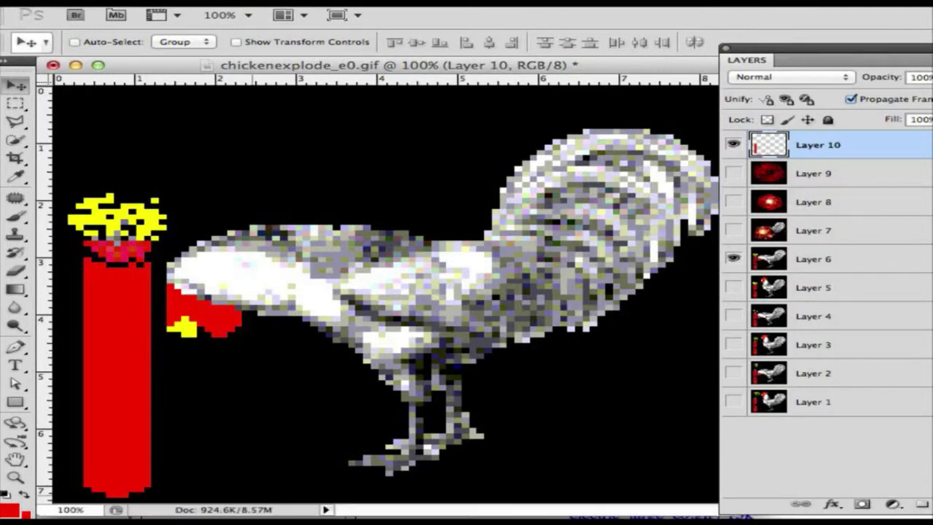
# Step: Play and stop the animation to check the red patch across the frames, and bring the frame thumbnails back into view
pyautogui.press('space')
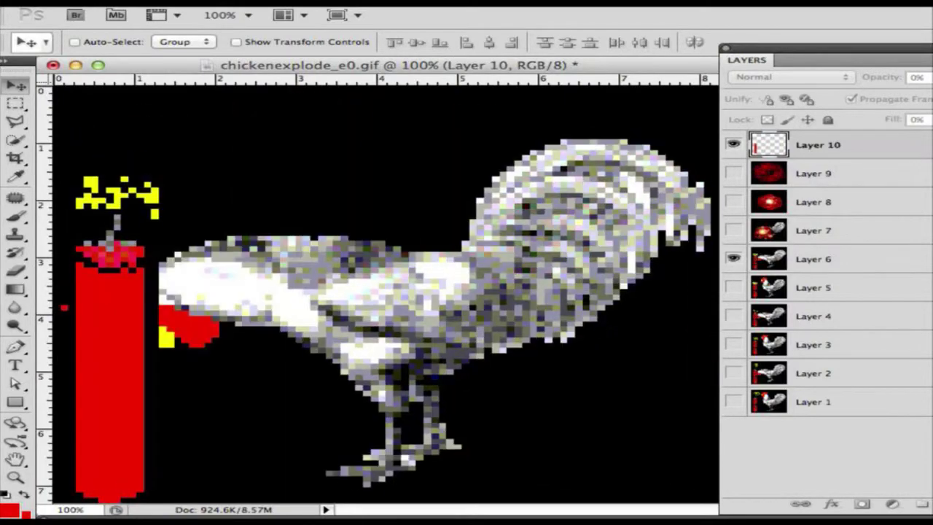
pyautogui.press('space')
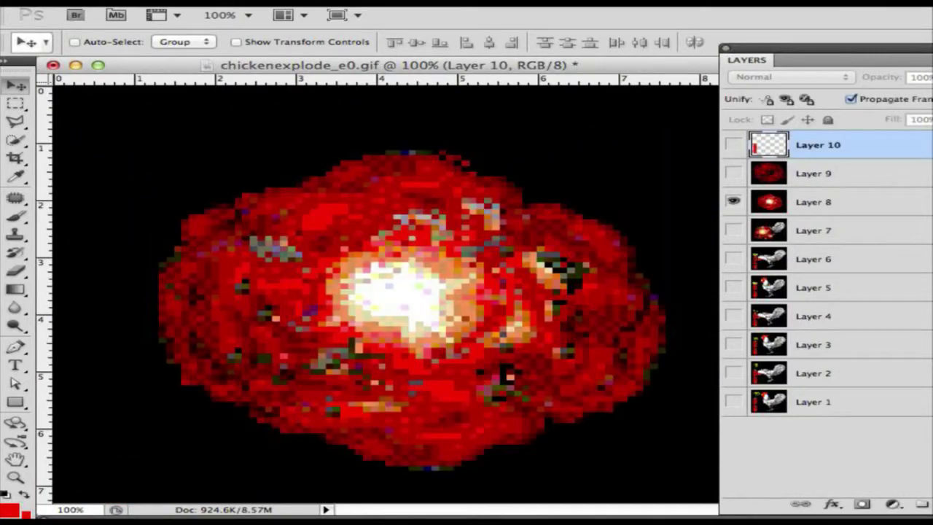
pyautogui.moveTo(466, 517); pyautogui.dragTo(466, 432)
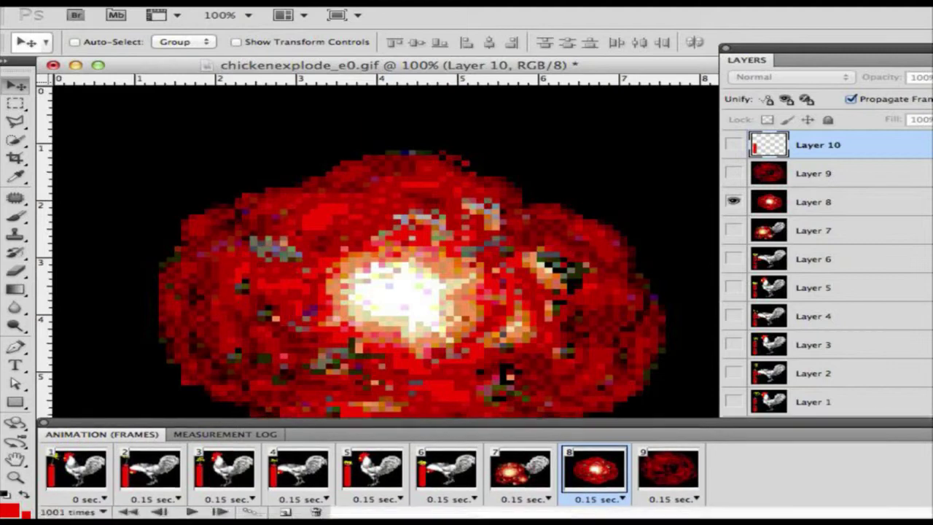
pyautogui.moveTo(467, 414); pyautogui.dragTo(466, 441)
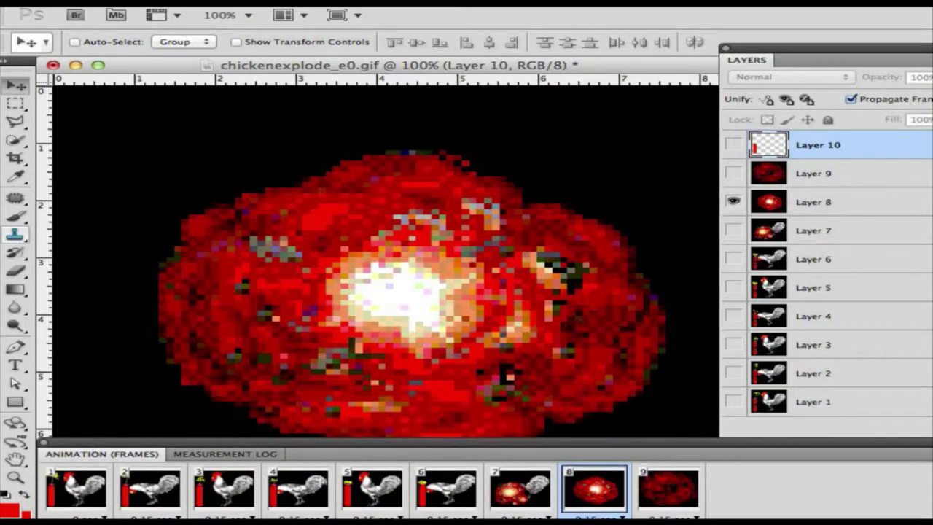
# Step: In frame 1, add black 40 pt MineCrafter 2.0 text DS106 on the dynamite stick, stacked one character per line
pyautogui.click(16, 365)
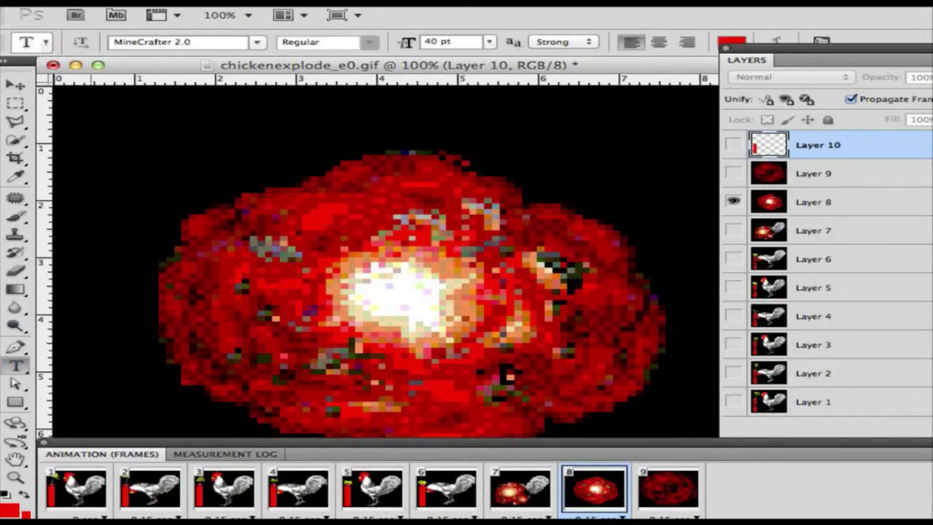
pyautogui.click(90, 489)
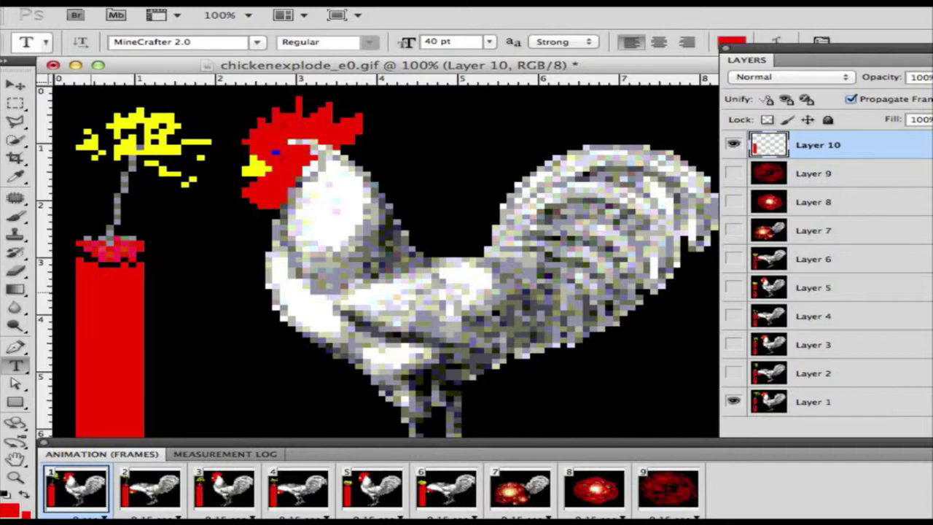
pyautogui.click(91, 291)
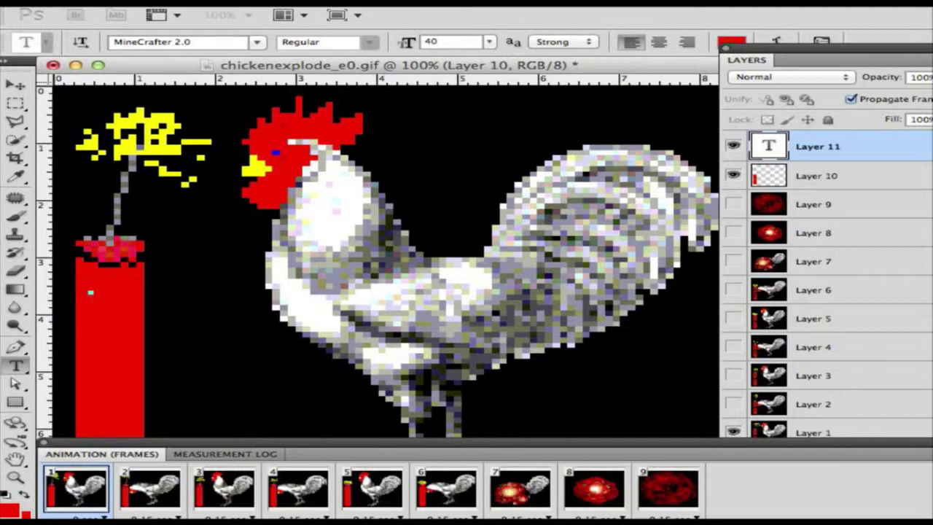
pyautogui.press('d')
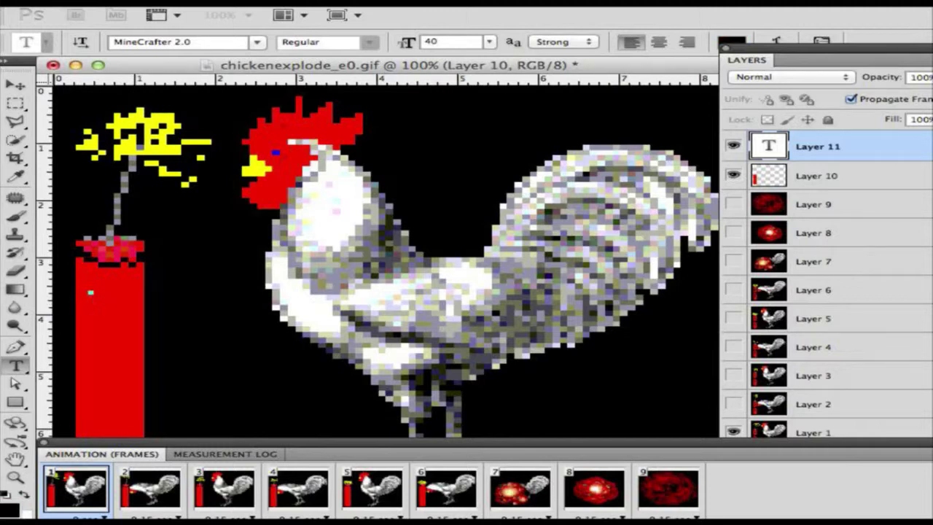
pyautogui.write('D')
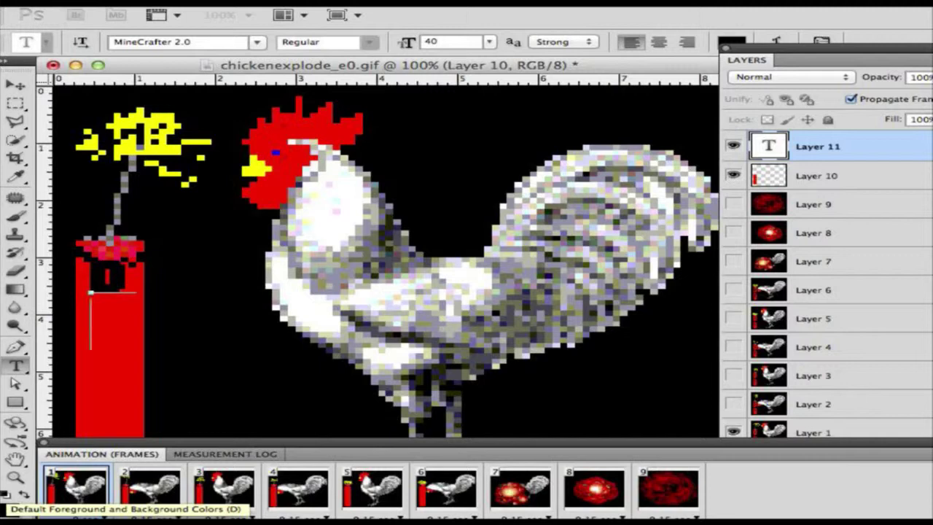
pyautogui.press('Return')
pyautogui.write('S')
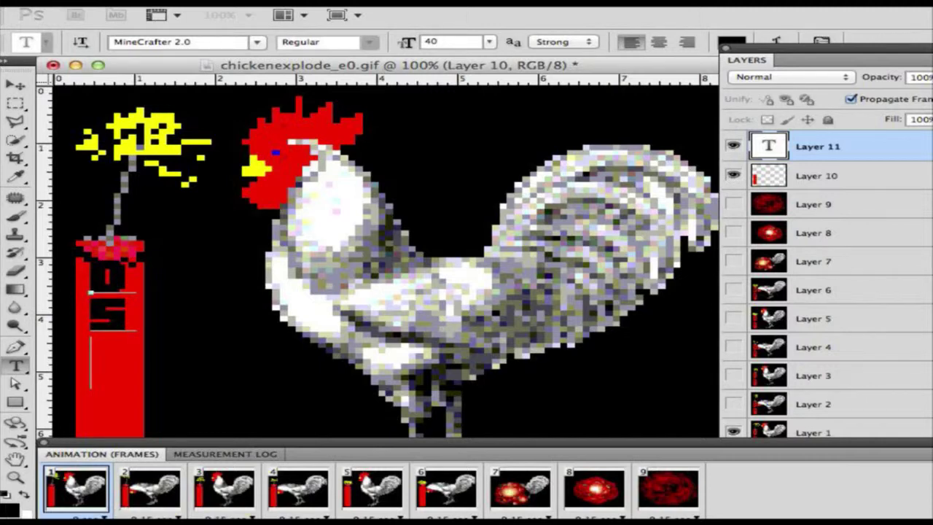
pyautogui.press('Return')
pyautogui.write('1')
pyautogui.press('Return')
pyautogui.write('0')
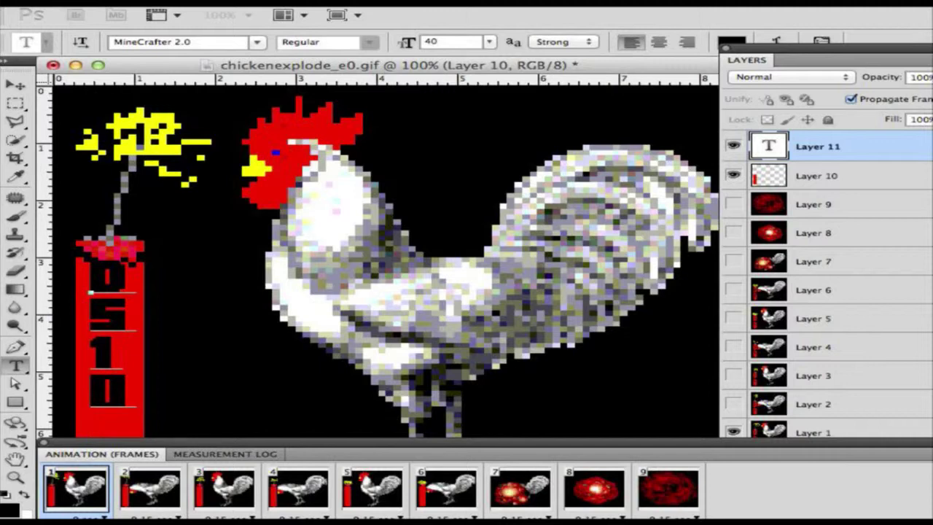
pyautogui.press('Return')
pyautogui.write('6')
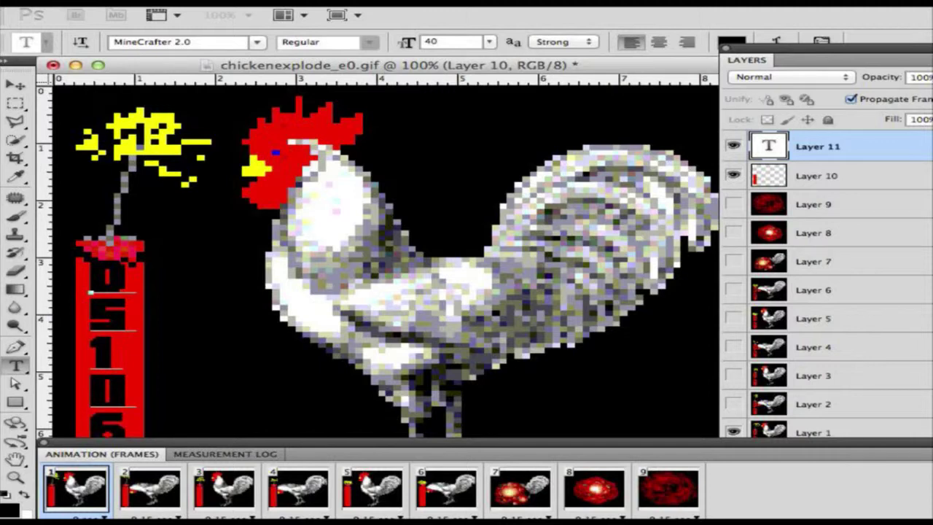
pyautogui.click(15, 85)
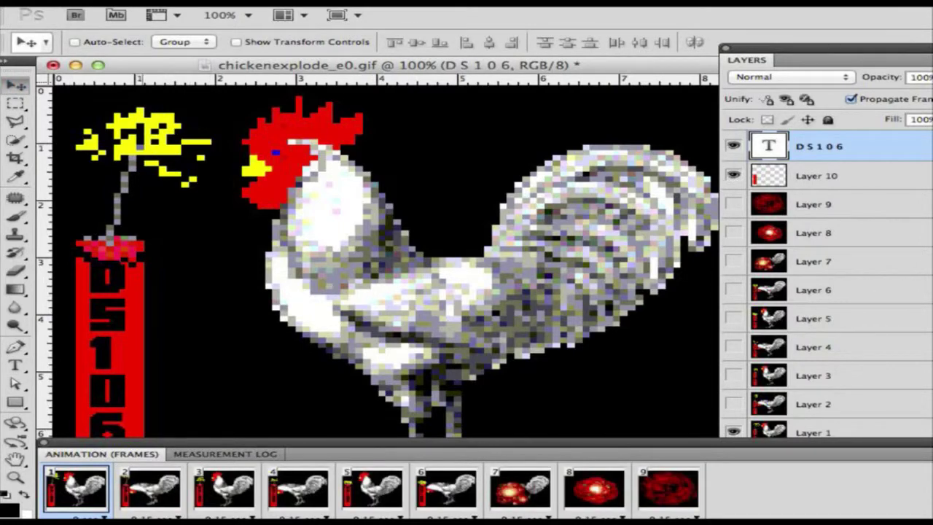
# Step: Play and stop the animation to check the lettering, and hide the DS106 text layer in explosion frames 7 to 9
pyautogui.press('space')
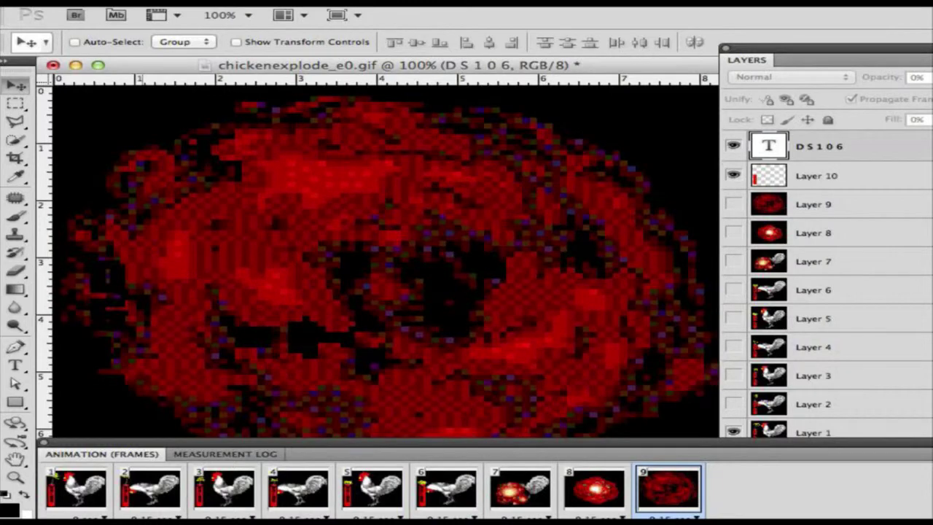
pyautogui.press('space')
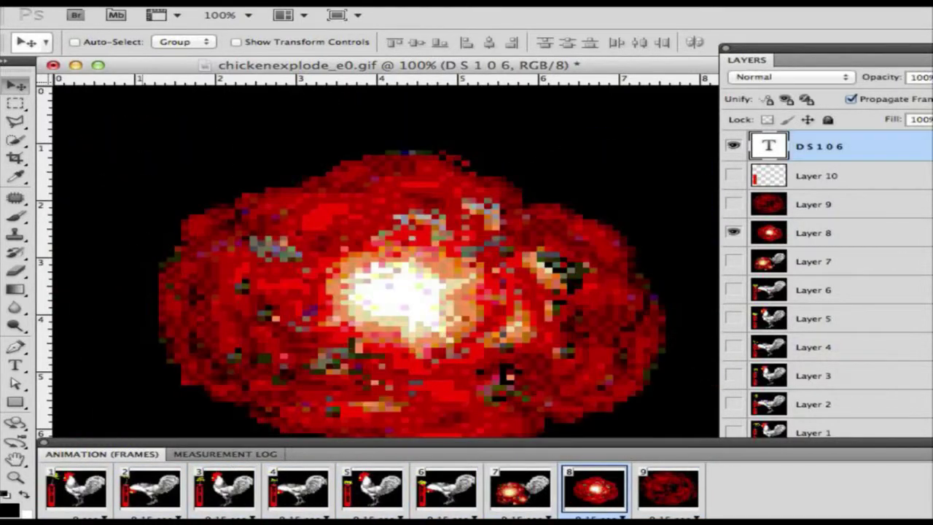
pyautogui.click(76, 486)
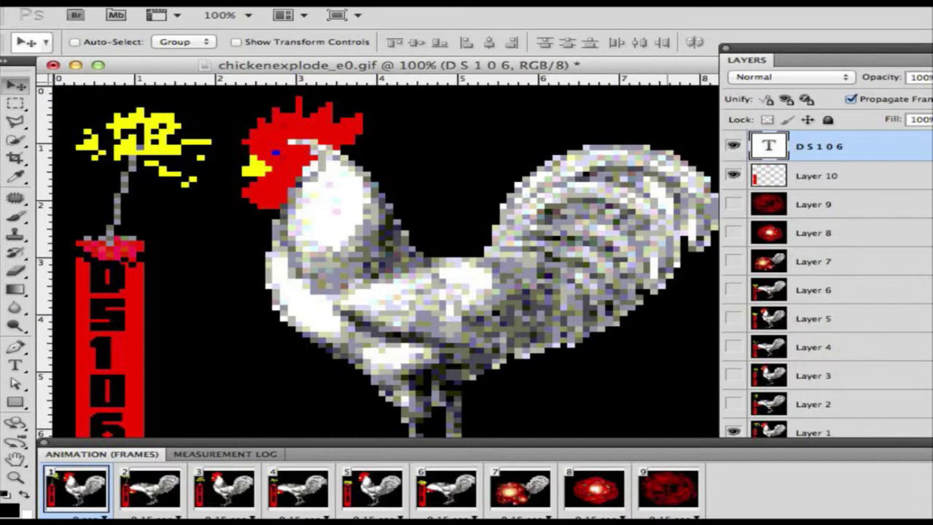
pyautogui.click(509, 487)
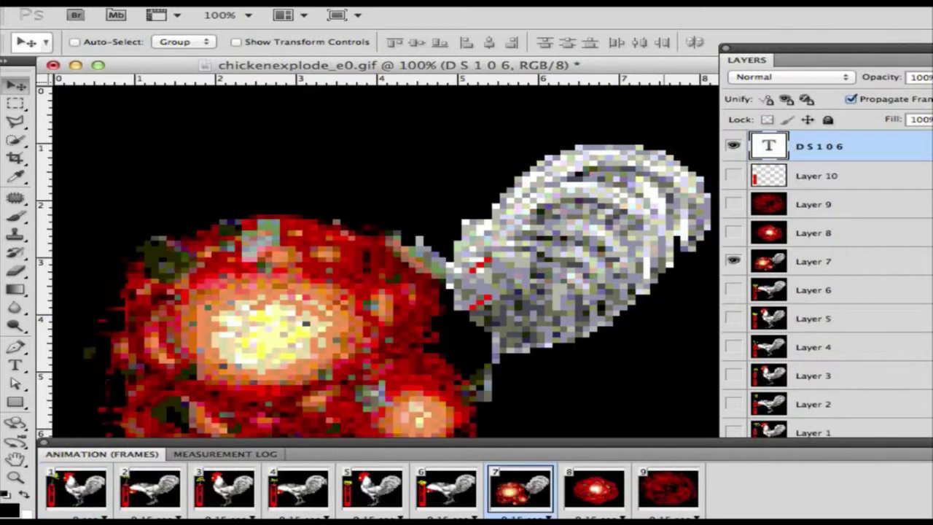
pyautogui.keyDown('shift'); pyautogui.click(665, 487); pyautogui.keyUp('shift')
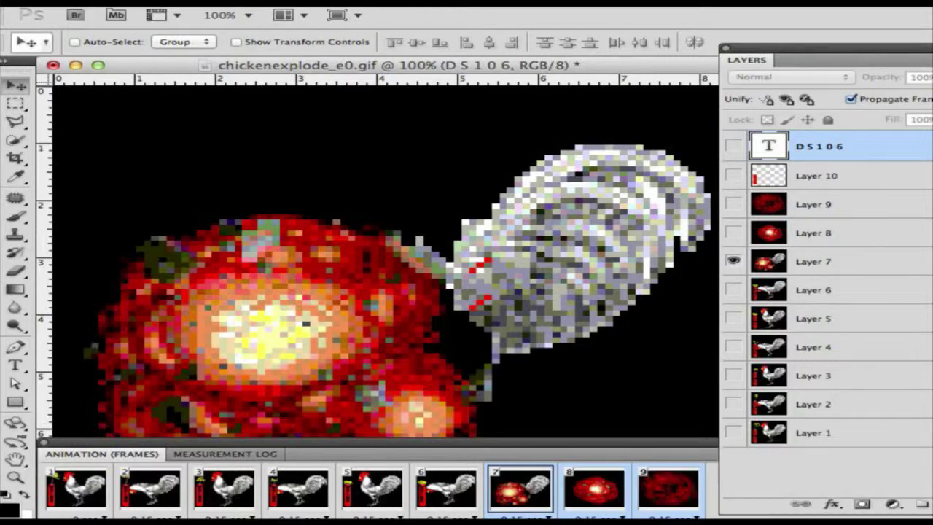
# Step: Across frames 1 to 6, move the DS106 text down to centre it on the dynamite stick, and play the animation to check it
pyautogui.click(76, 488)
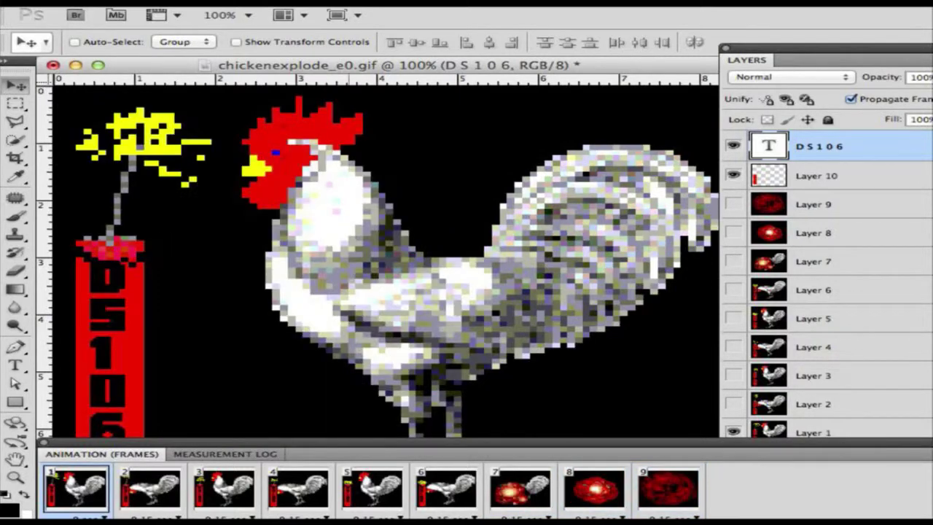
pyautogui.keyDown('shift'); pyautogui.click(448, 487); pyautogui.keyUp('shift')
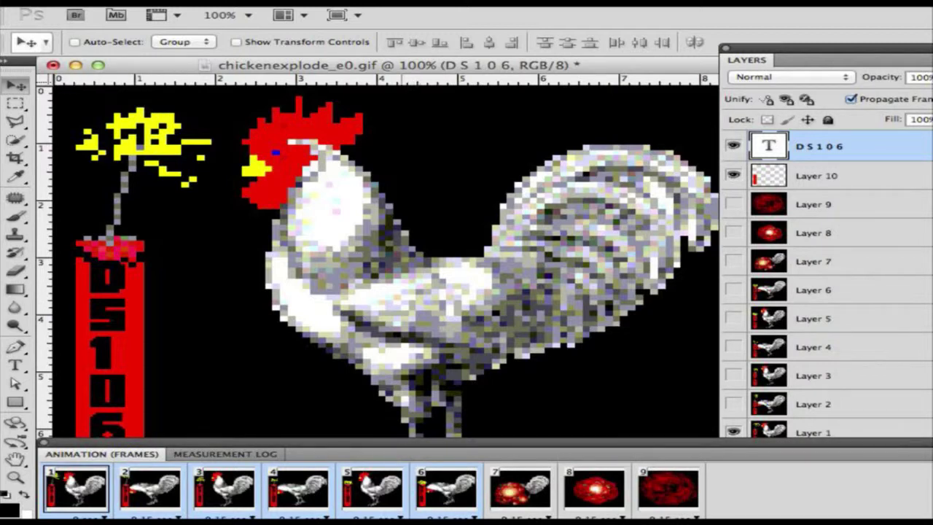
pyautogui.moveTo(466, 441); pyautogui.dragTo(453, 494)
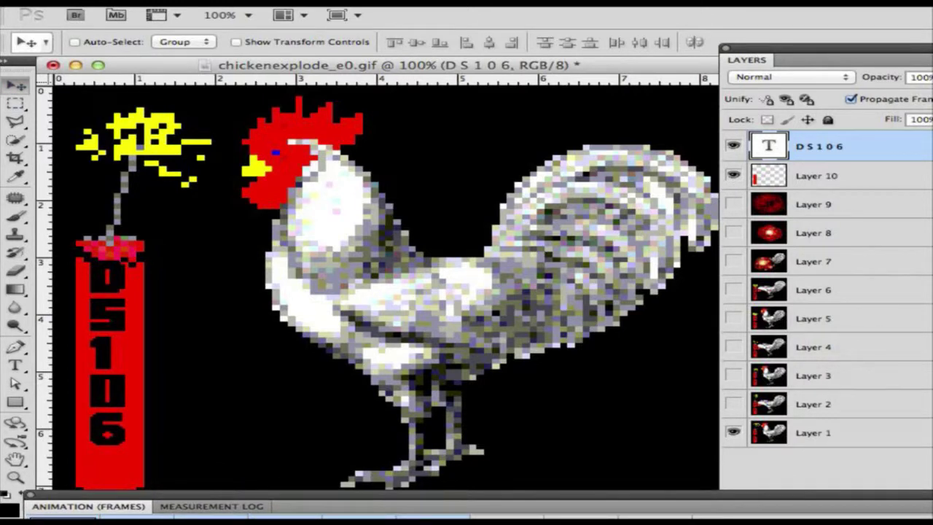
pyautogui.moveTo(106, 337); pyautogui.dragTo(110, 364)
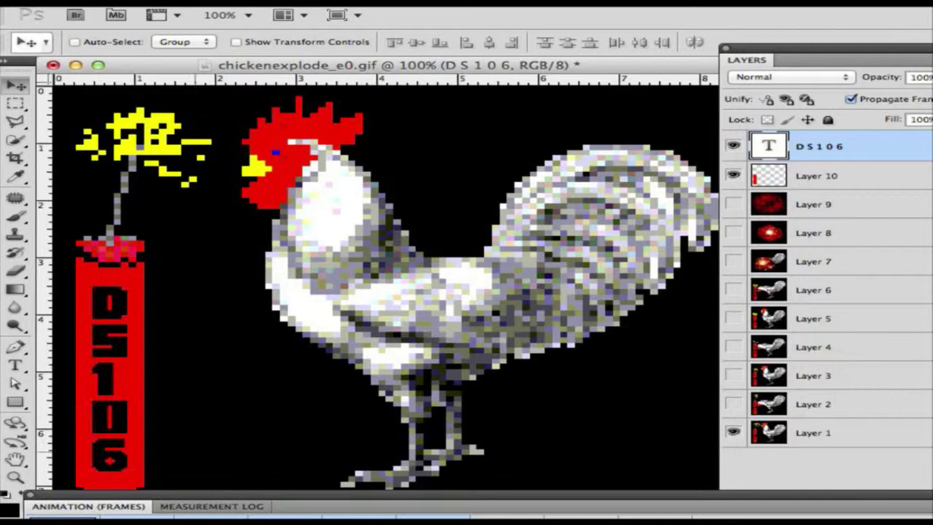
pyautogui.moveTo(198, 494)
pyautogui.mouseDown()
pyautogui.moveTo(199, 521)
pyautogui.moveTo(198, 509)
pyautogui.mouseUp()
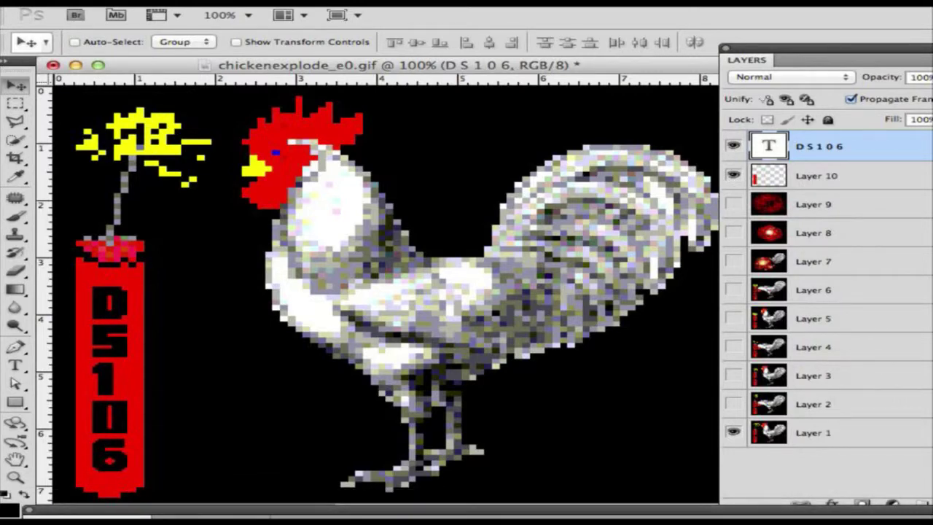
pyautogui.press('space')
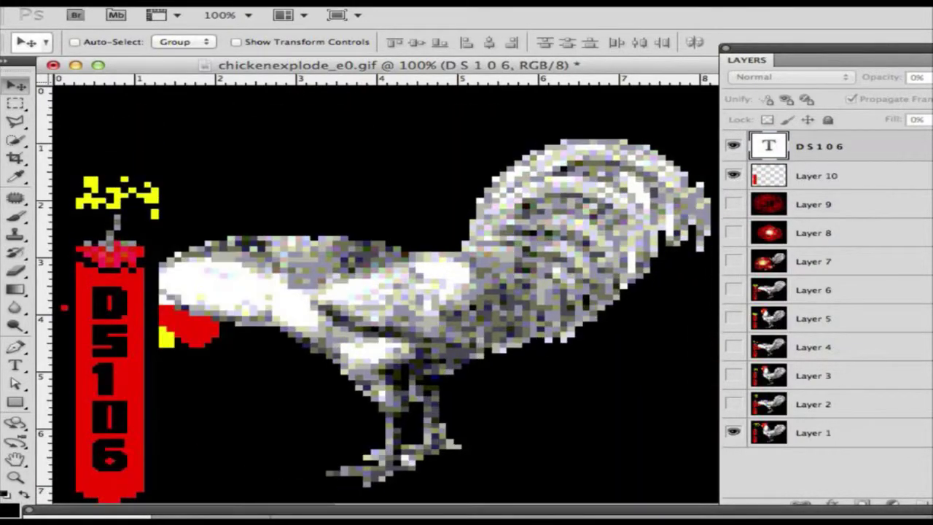
pyautogui.press('space')
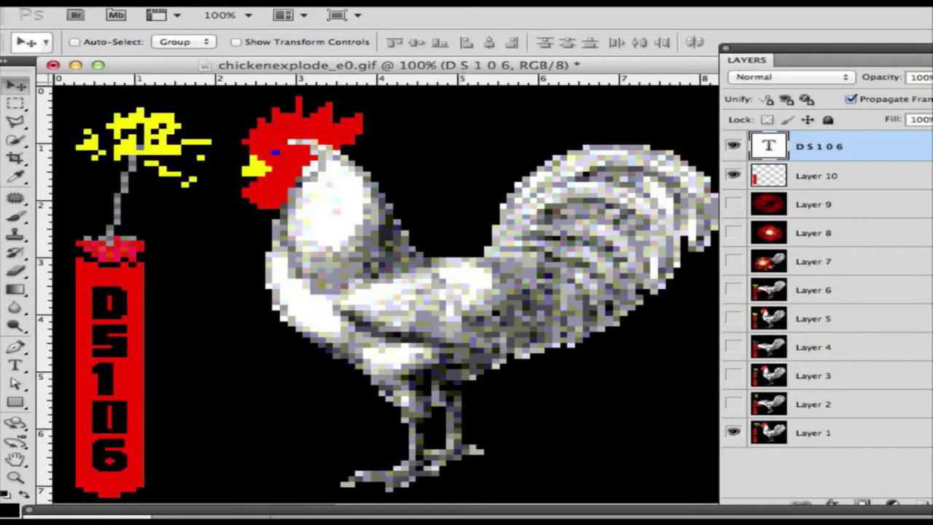